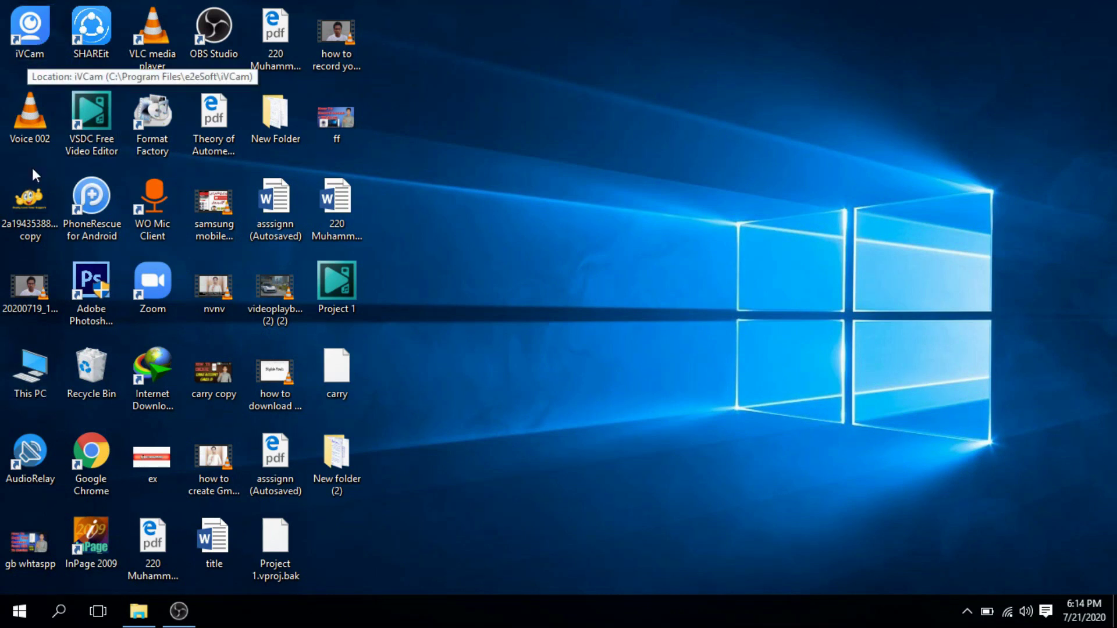
Search the web in Google Chrome for "ivcam for pc" and open the E2ESOFT iVCam product page.
double_click(105, 467)
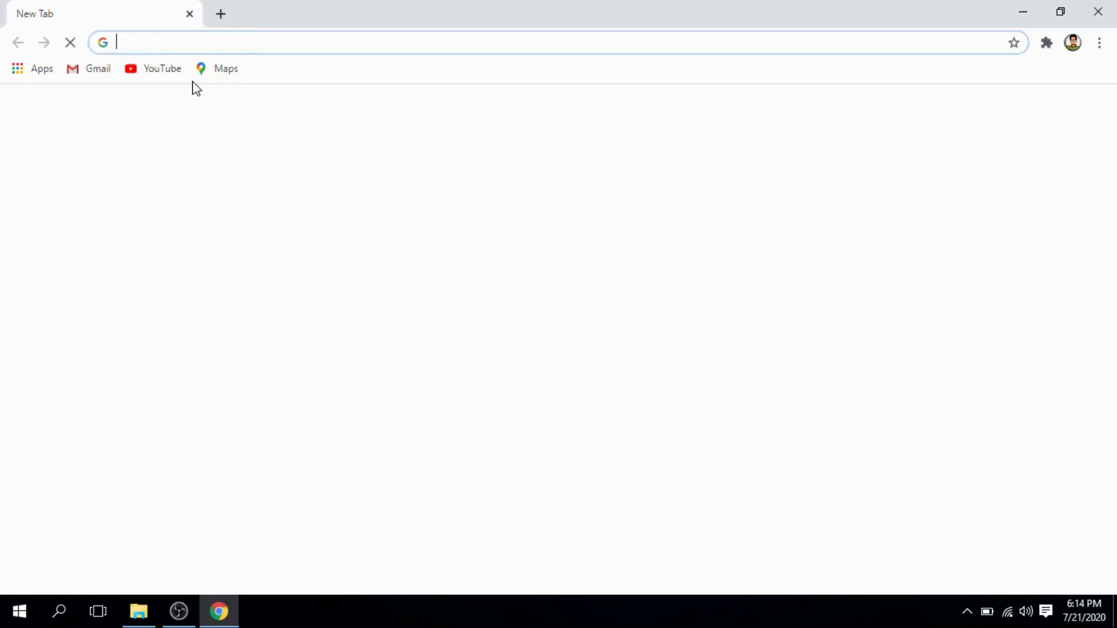
text(ica)
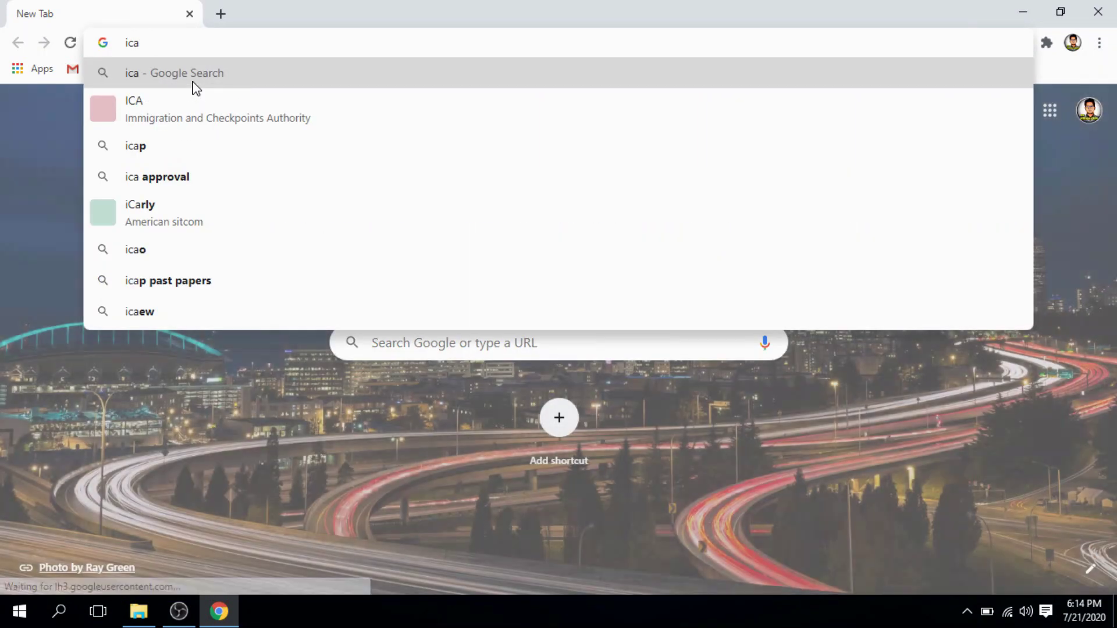
key(BackSpace)
key(BackSpace)
text(vcam f)
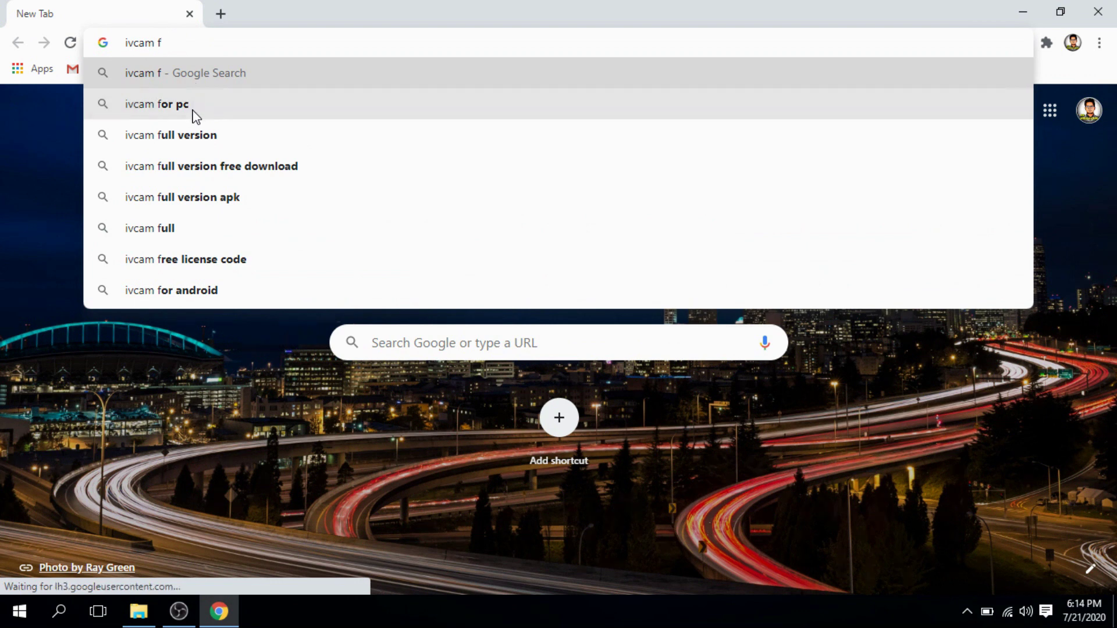
click(194, 108)
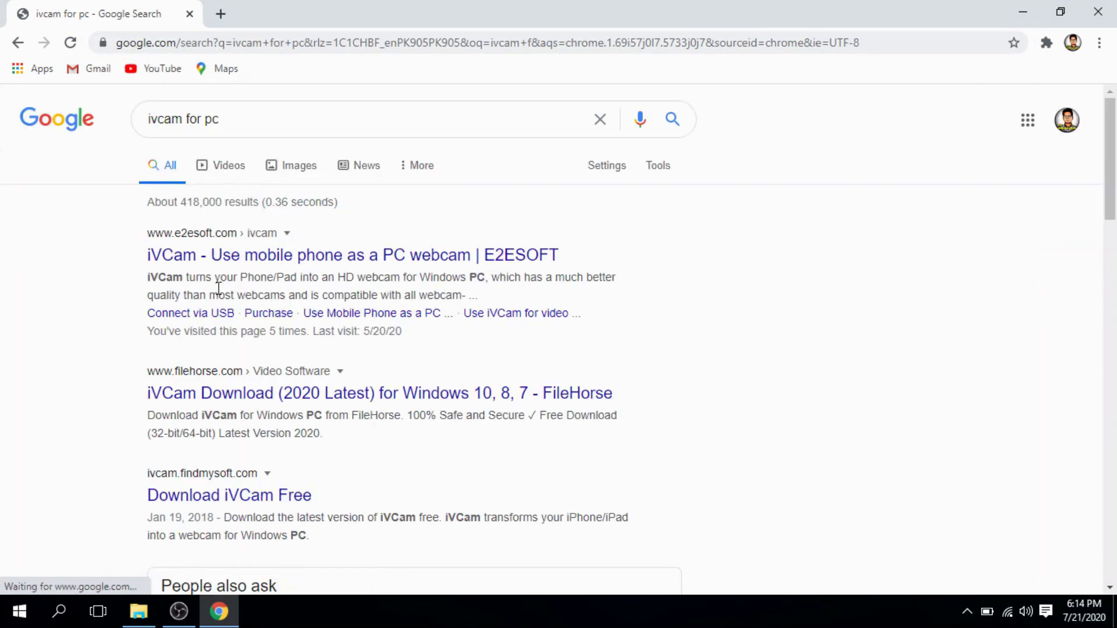
click(244, 267)
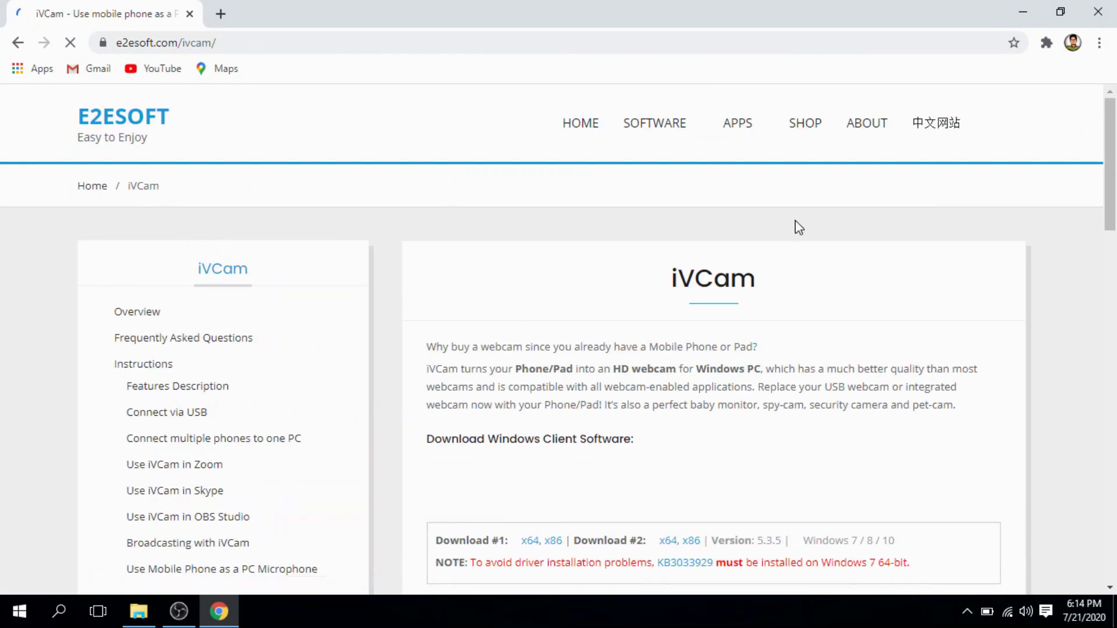
Start downloading the iVCam Windows client from the product page, then cancel the download.
drag(1113, 154, 1114, 265)
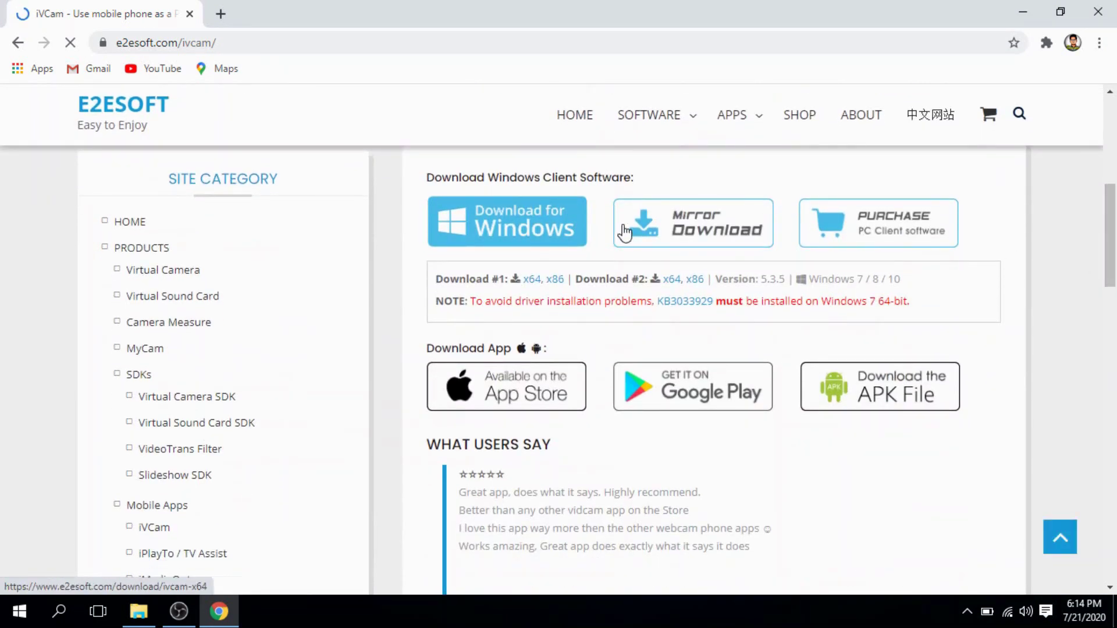
click(515, 237)
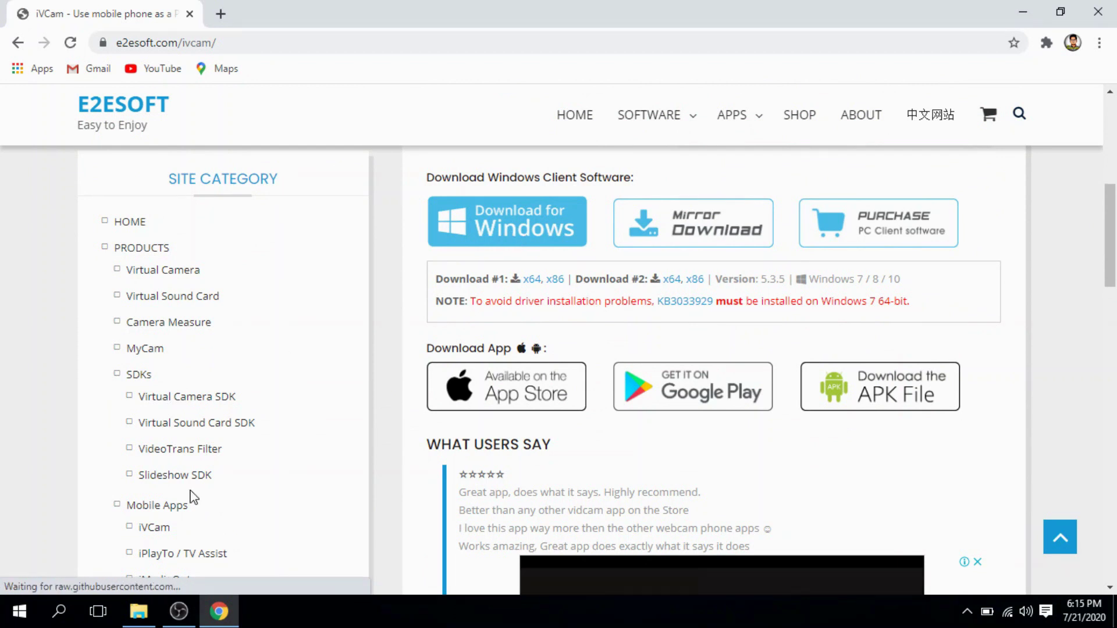
click(181, 579)
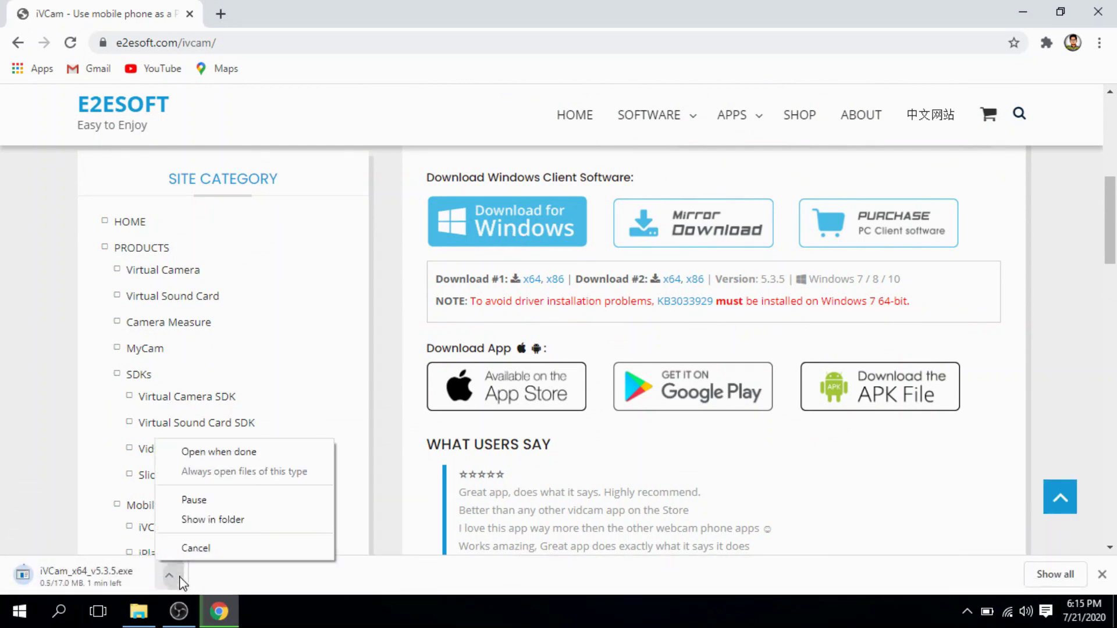
click(196, 548)
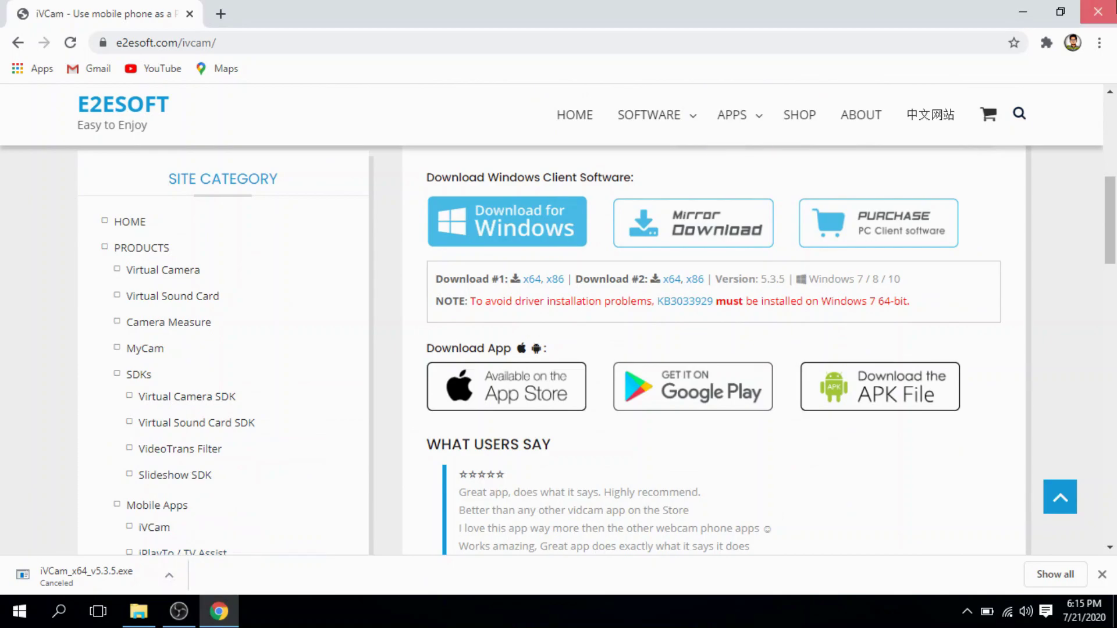
Close the browser, launch the iVCam desktop app to view the phone's camera feed, and minimize its window.
click(1098, 11)
double_click(50, 43)
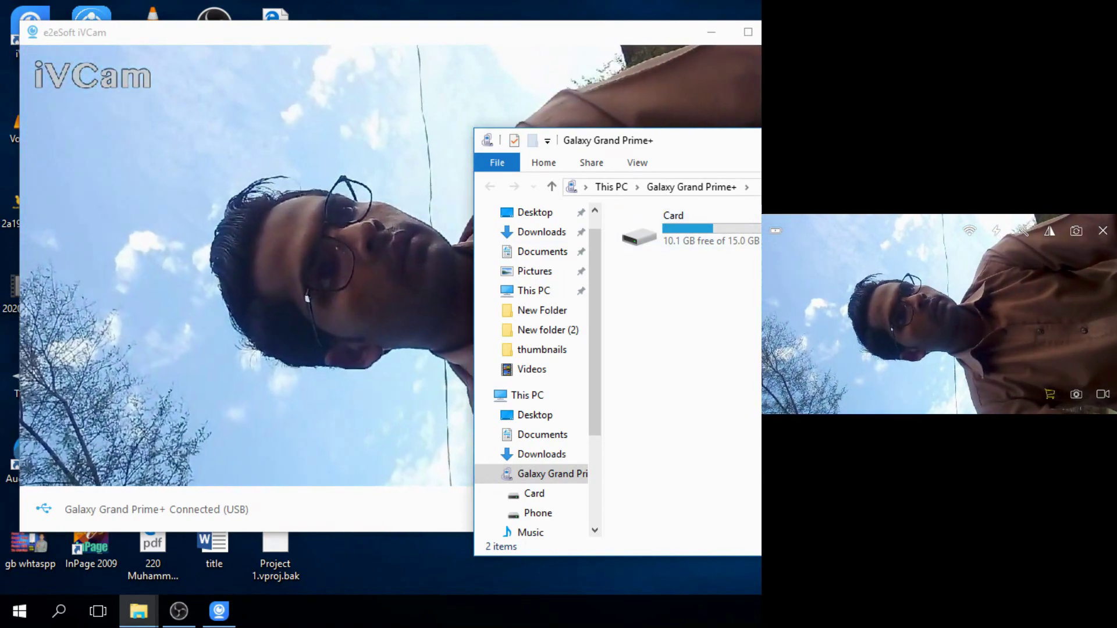
click(421, 289)
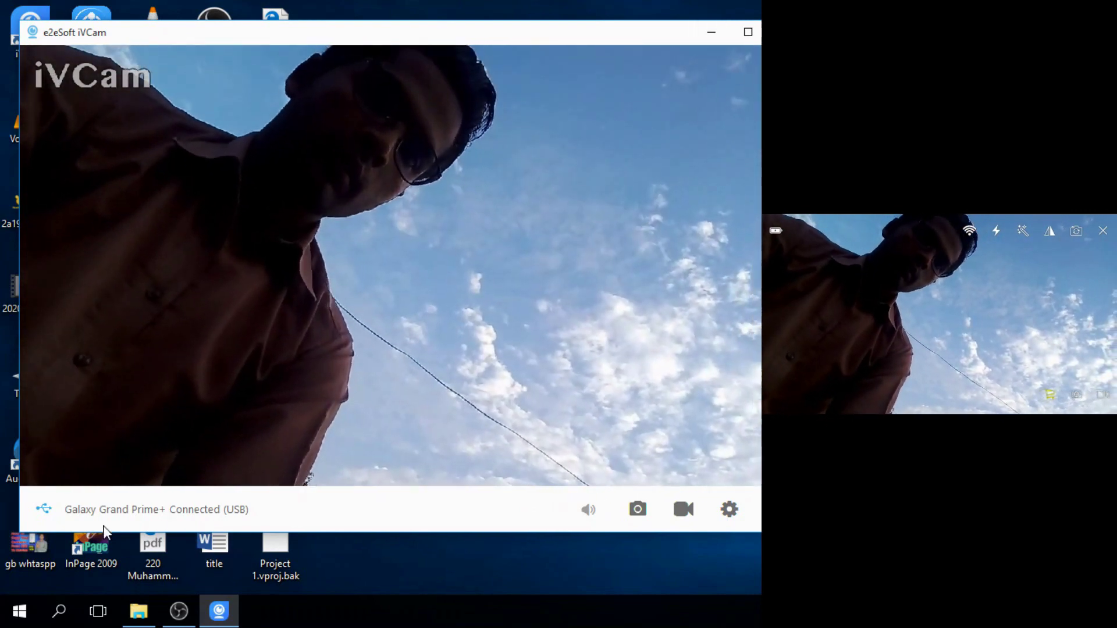
click(711, 32)
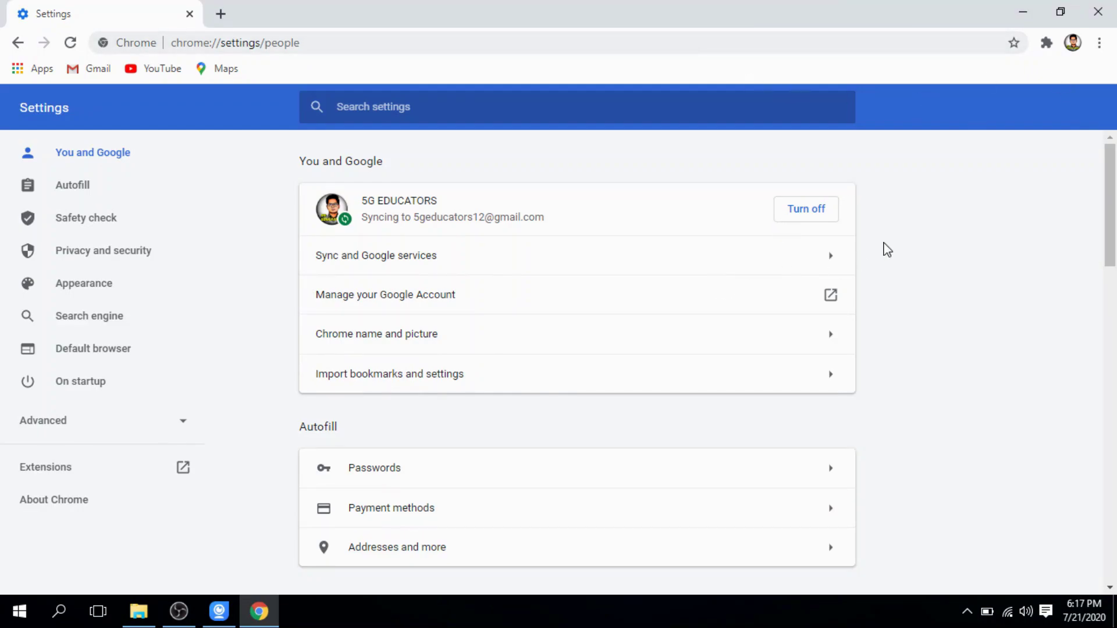
Open the Camera permissions page within Chrome's privacy and security site settings.
click(1100, 43)
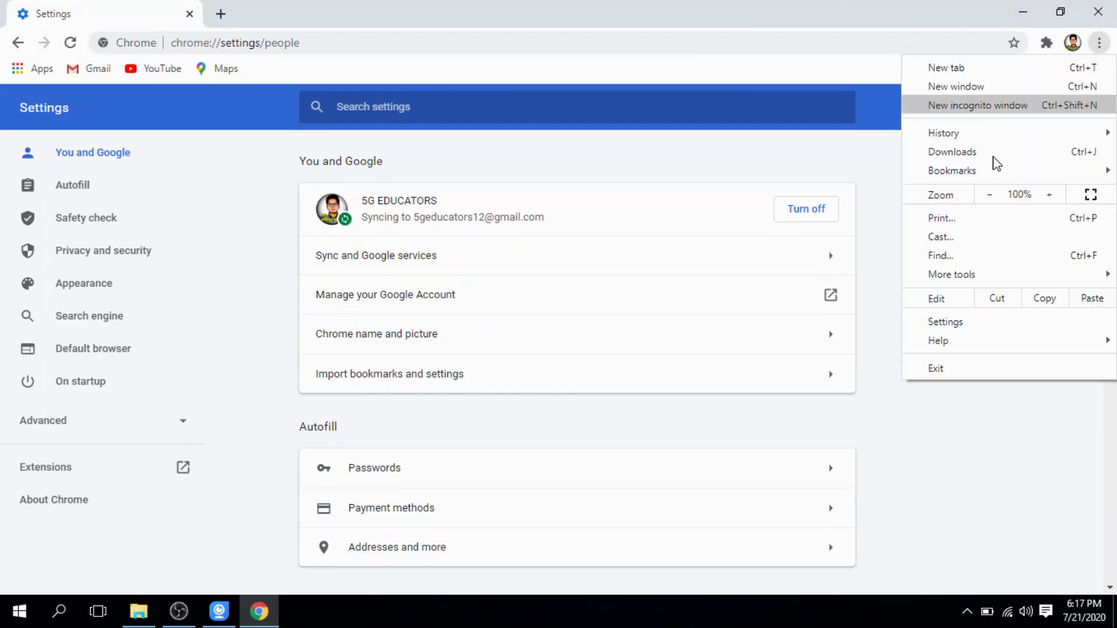
click(944, 322)
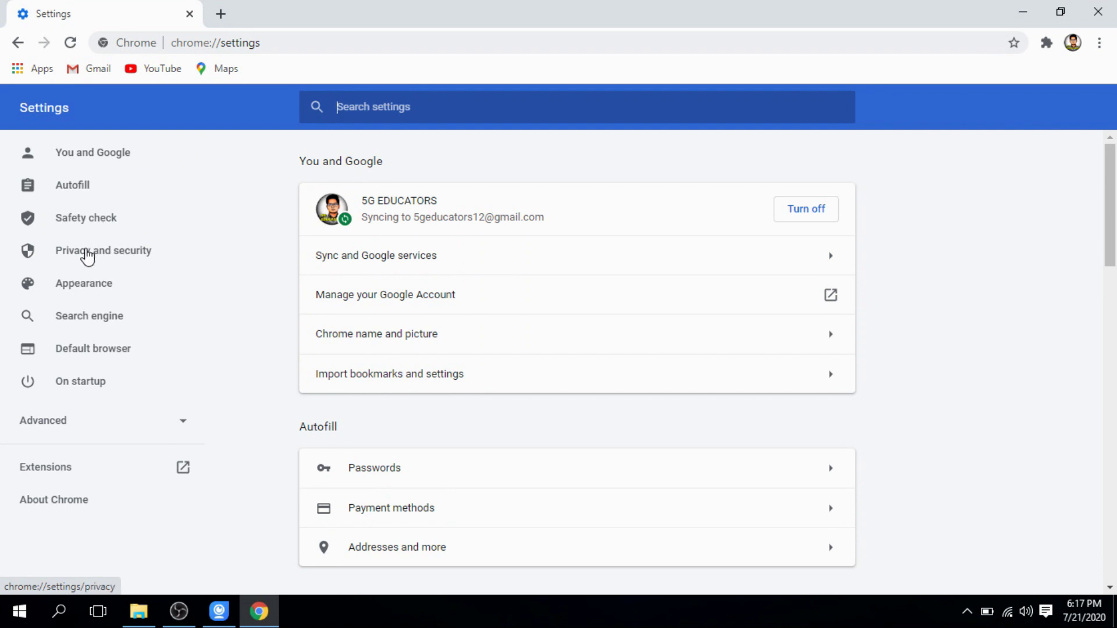
click(87, 251)
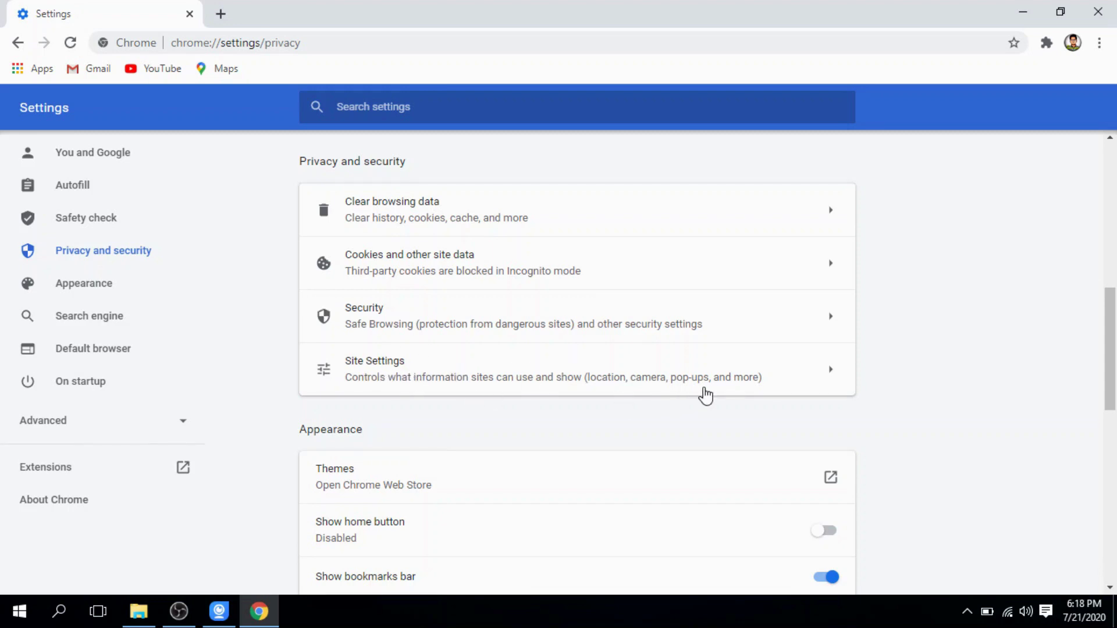
click(602, 388)
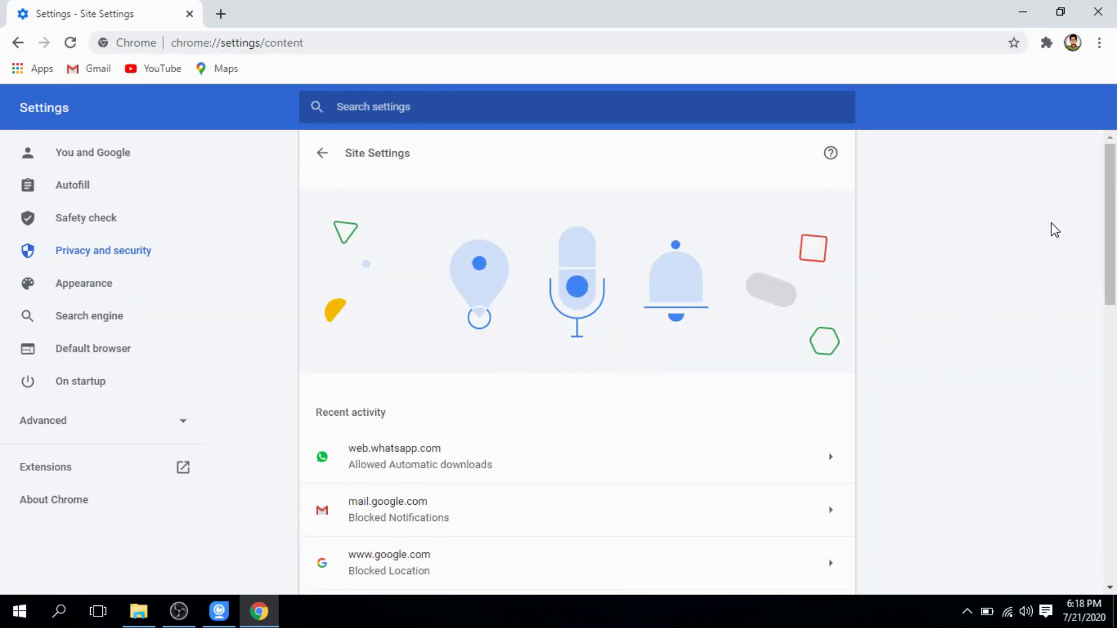
drag(1115, 190, 1116, 293)
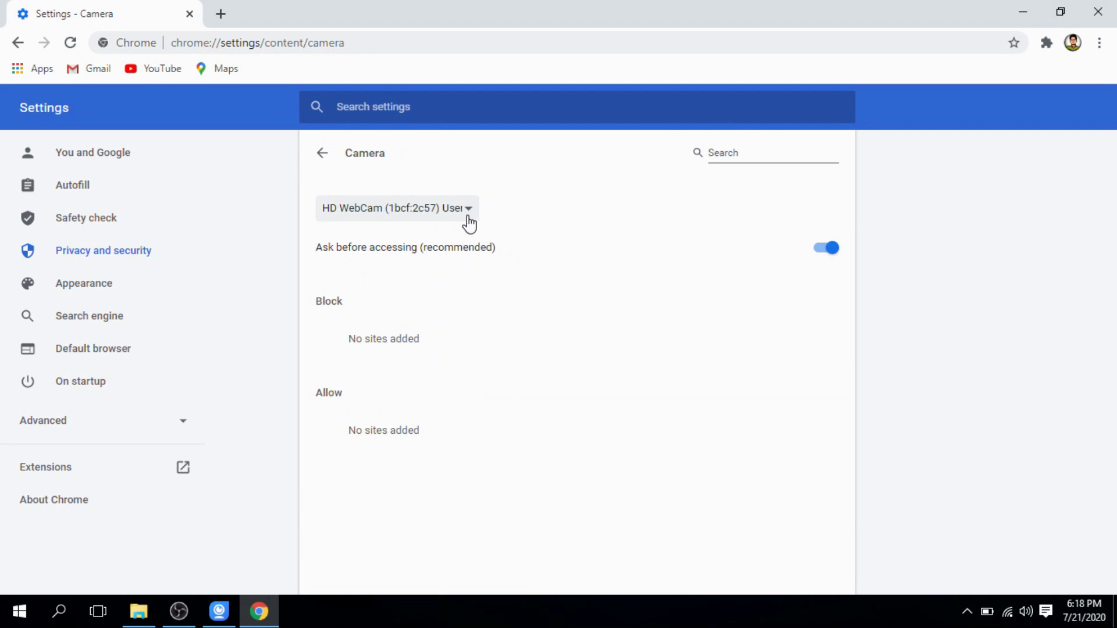
Set the browser's default camera to e2eSoft iVCam.
click(469, 208)
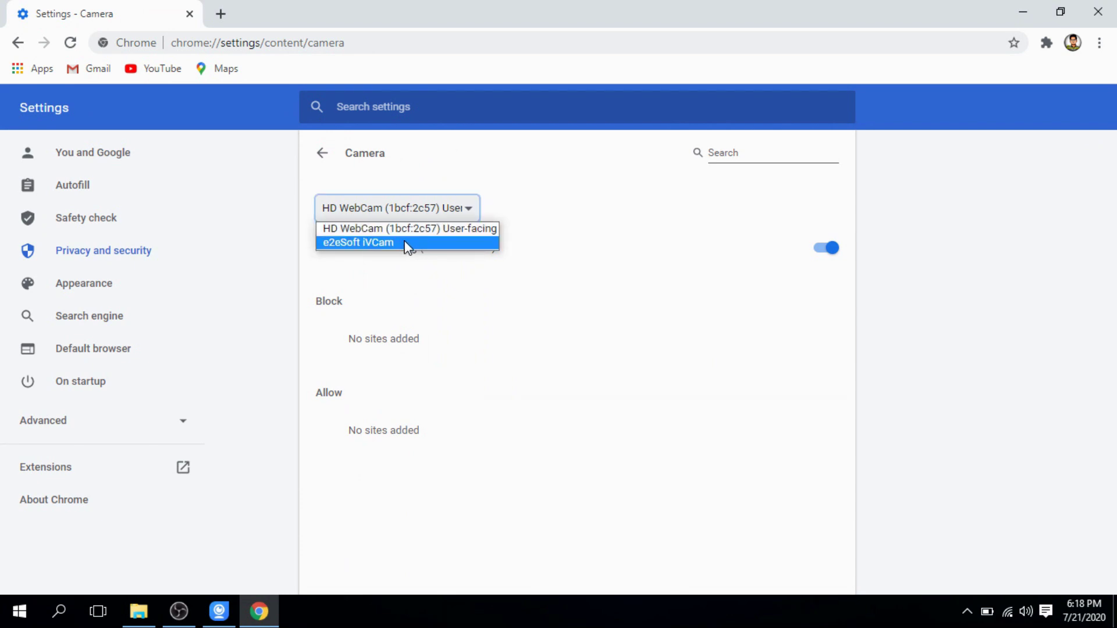
click(408, 244)
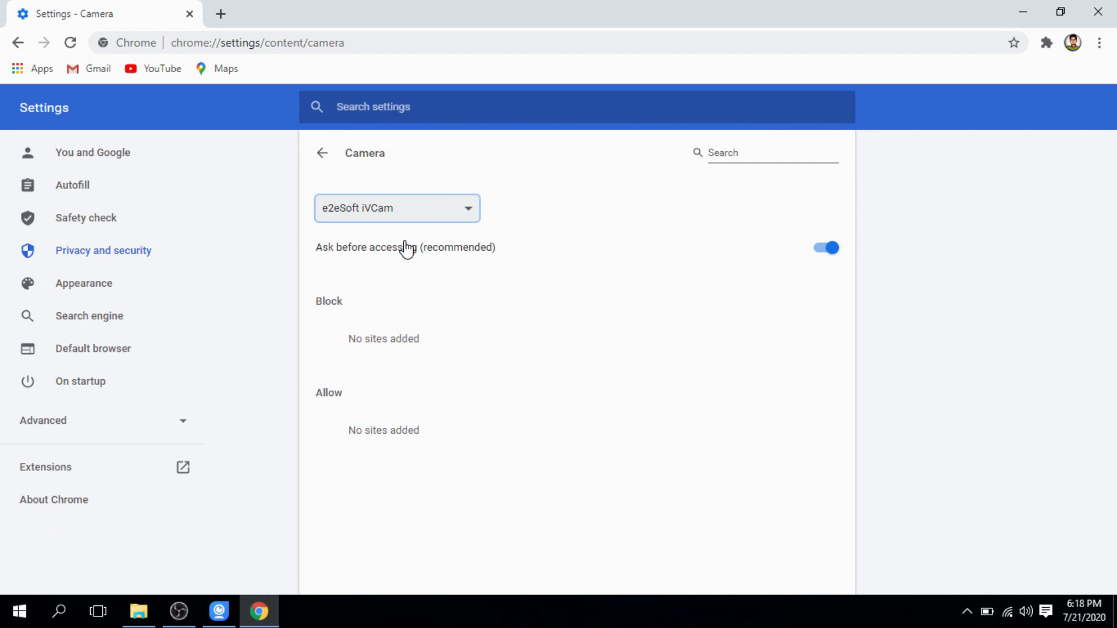
click(469, 210)
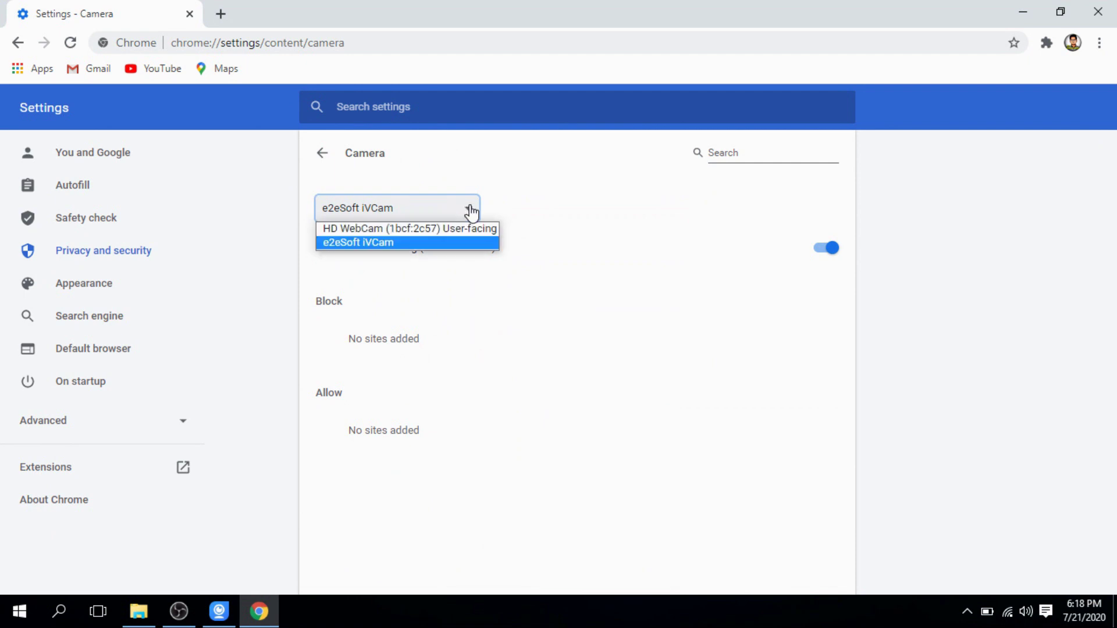
click(471, 212)
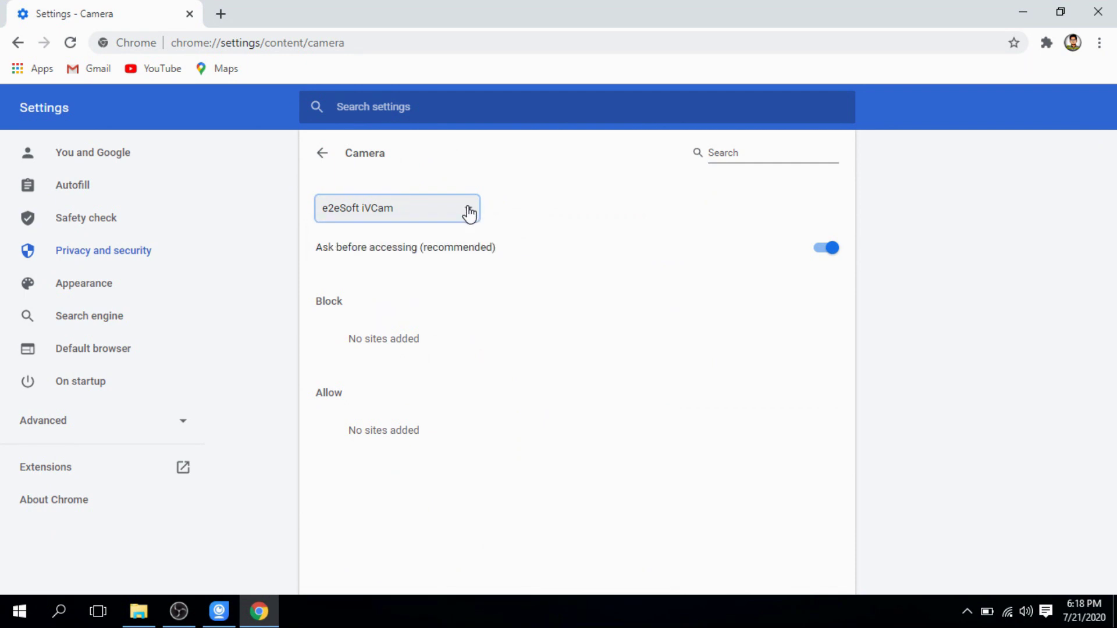
click(460, 216)
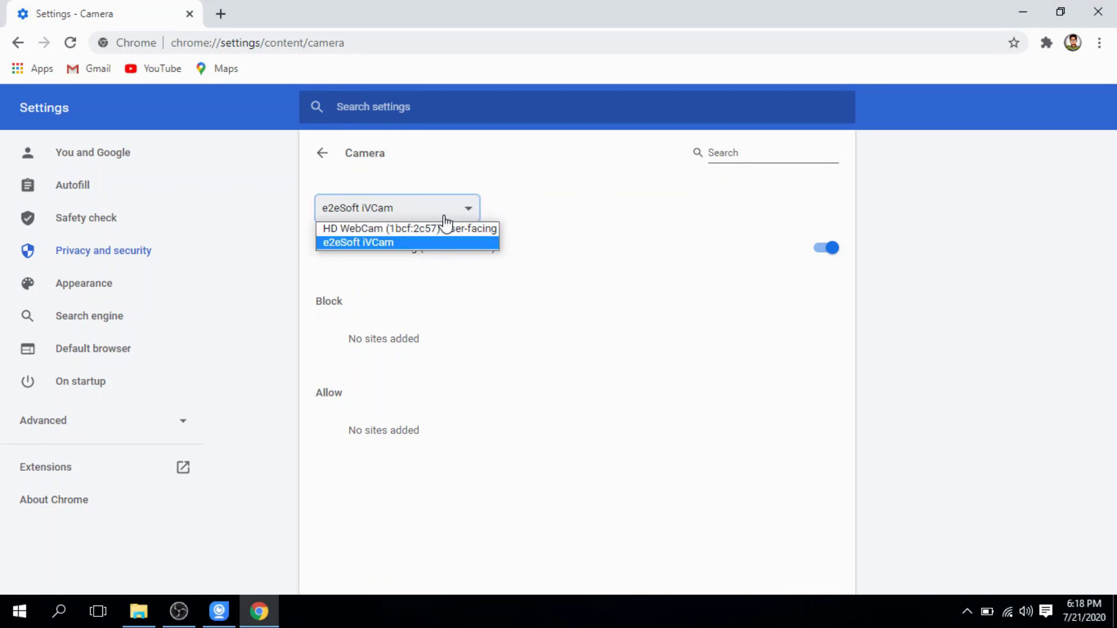
click(411, 242)
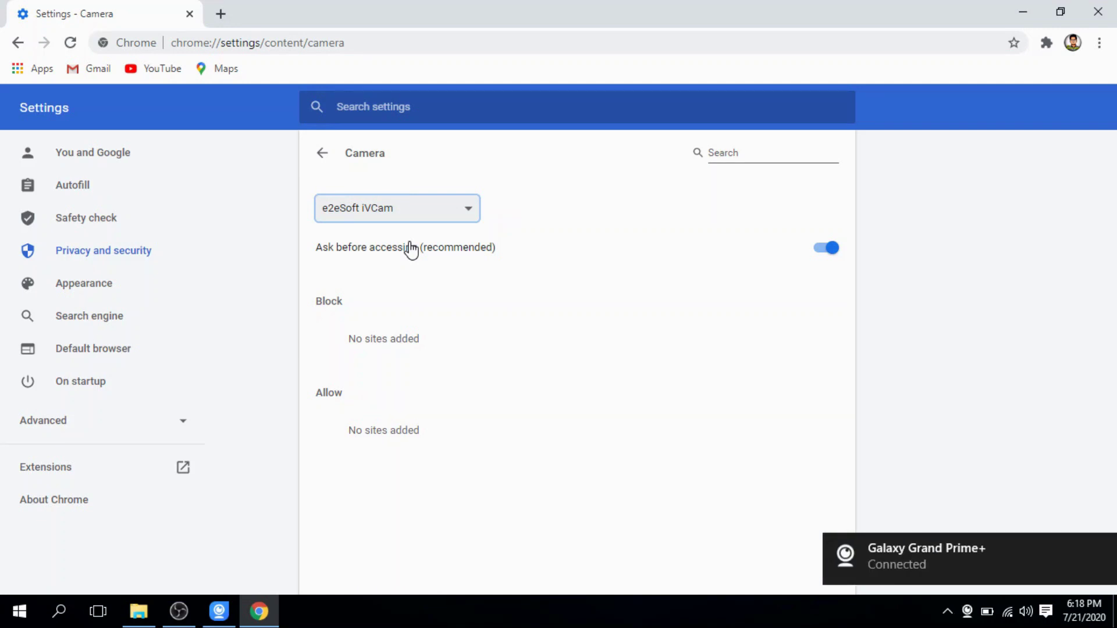
Open facebook.com in a new browser tab.
click(221, 15)
text(facebook.com)
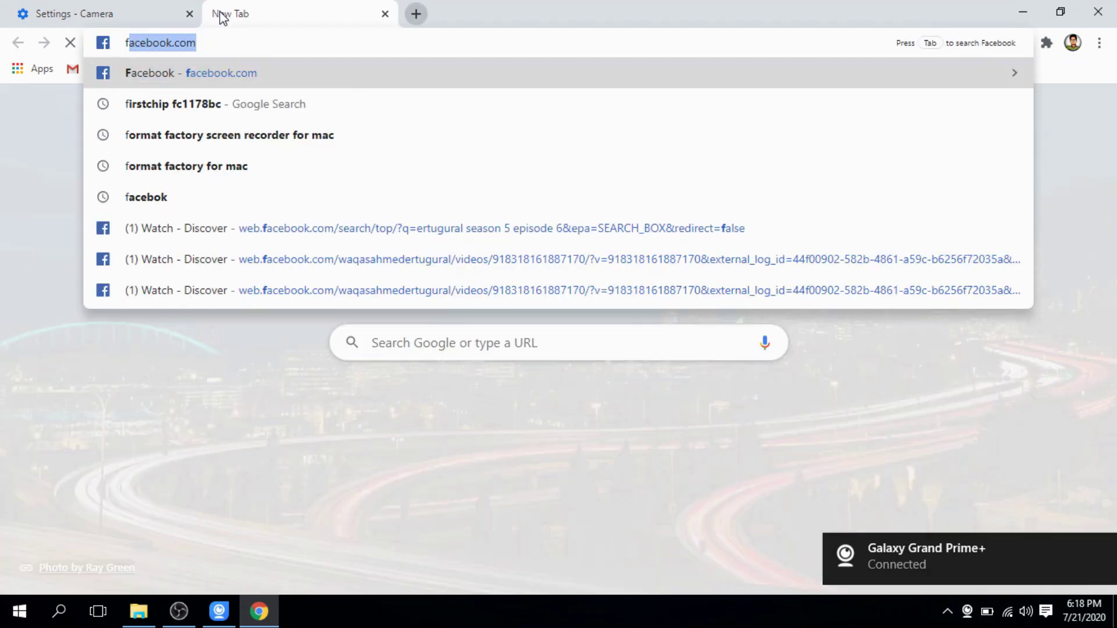
key(Return)
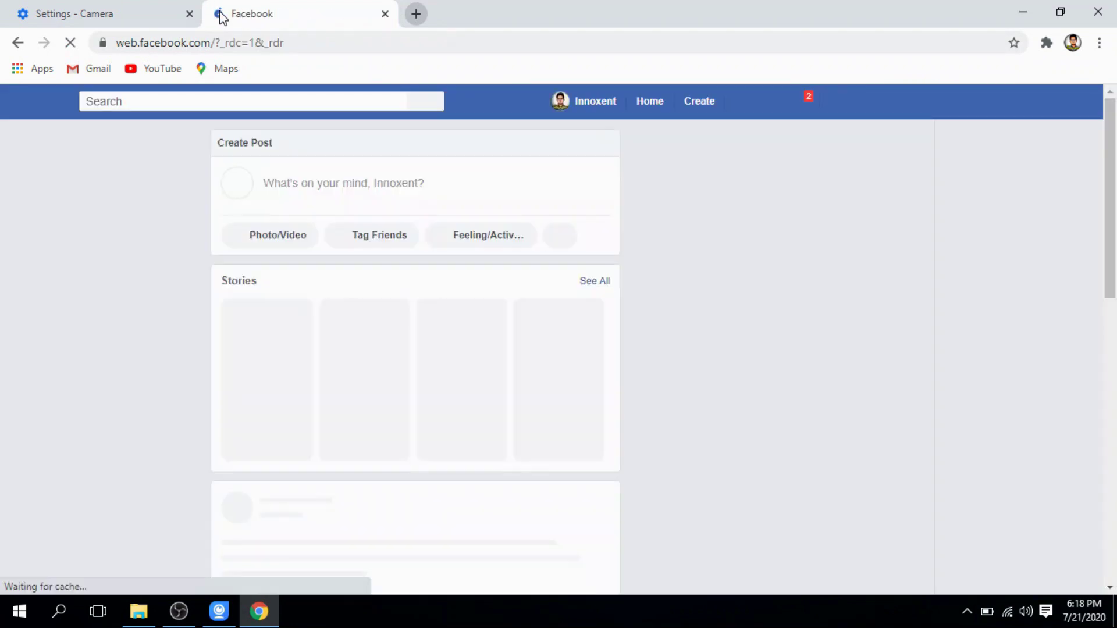
Start a Live Video from the Facebook post composer, dismiss the phone's disconnection warning, and allow microphone and camera access.
click(567, 235)
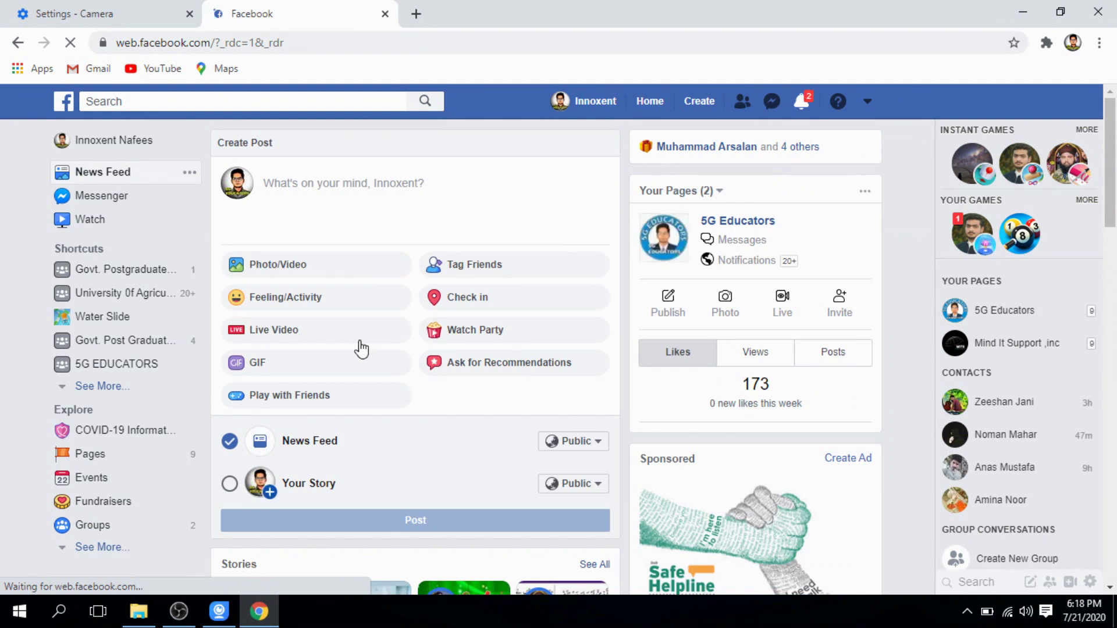
click(327, 333)
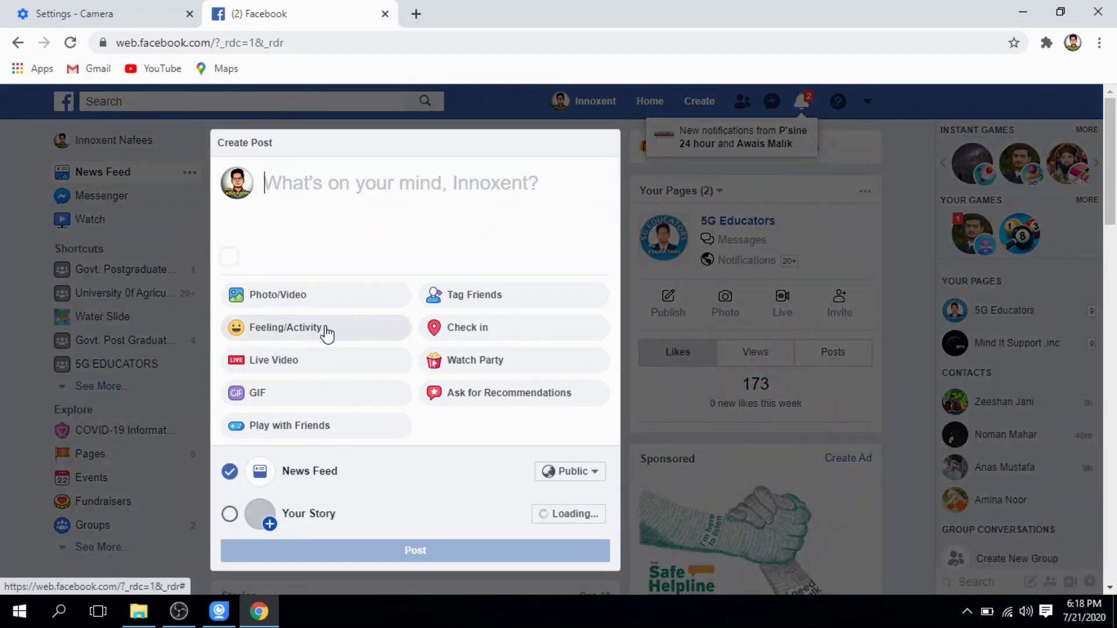
click(312, 365)
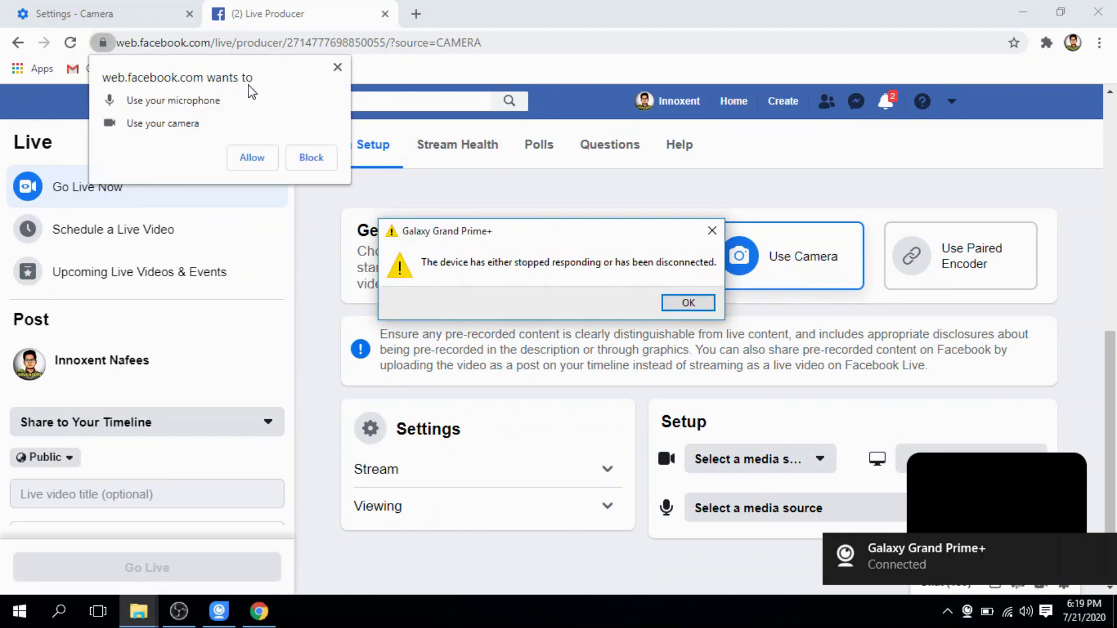
click(688, 303)
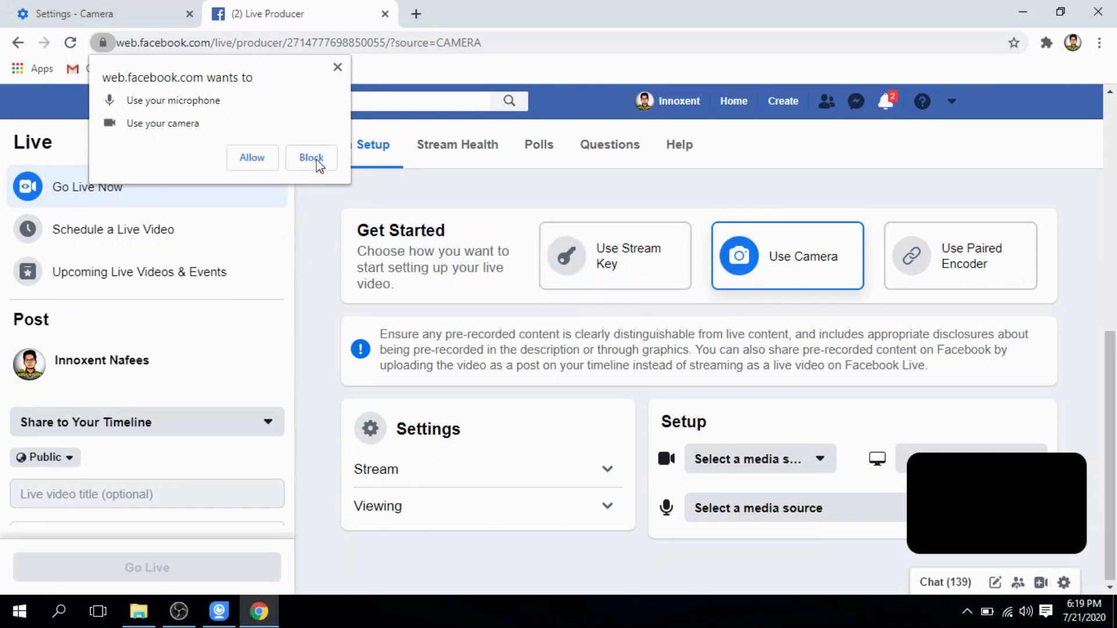
click(255, 156)
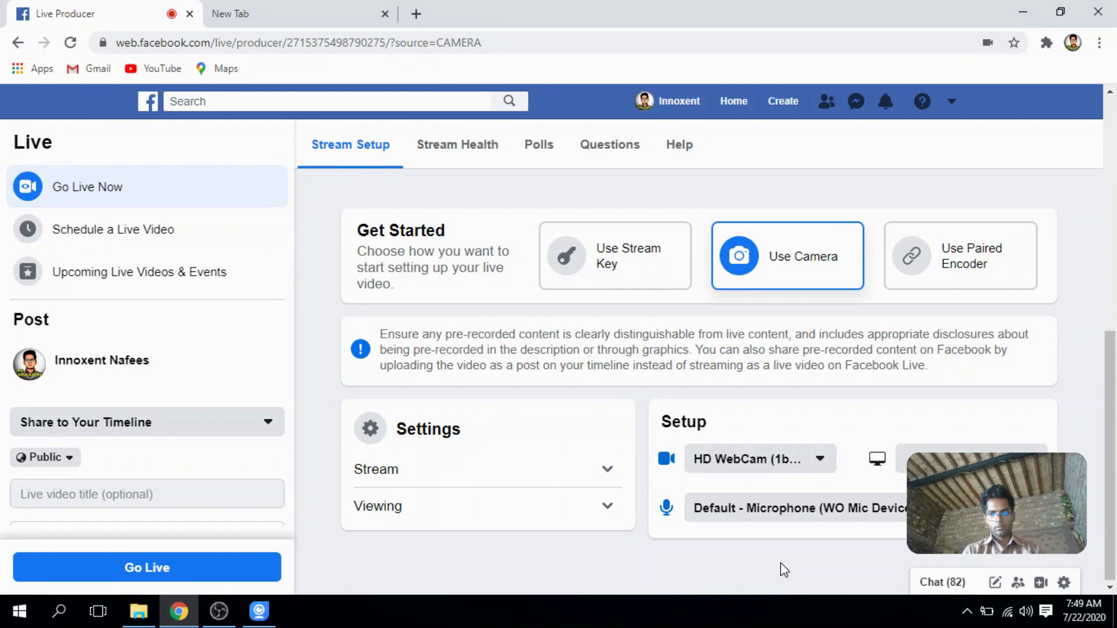
Set the live video's camera source to e2eSoft iVCam in the stream setup.
mouse_move(1011, 485)
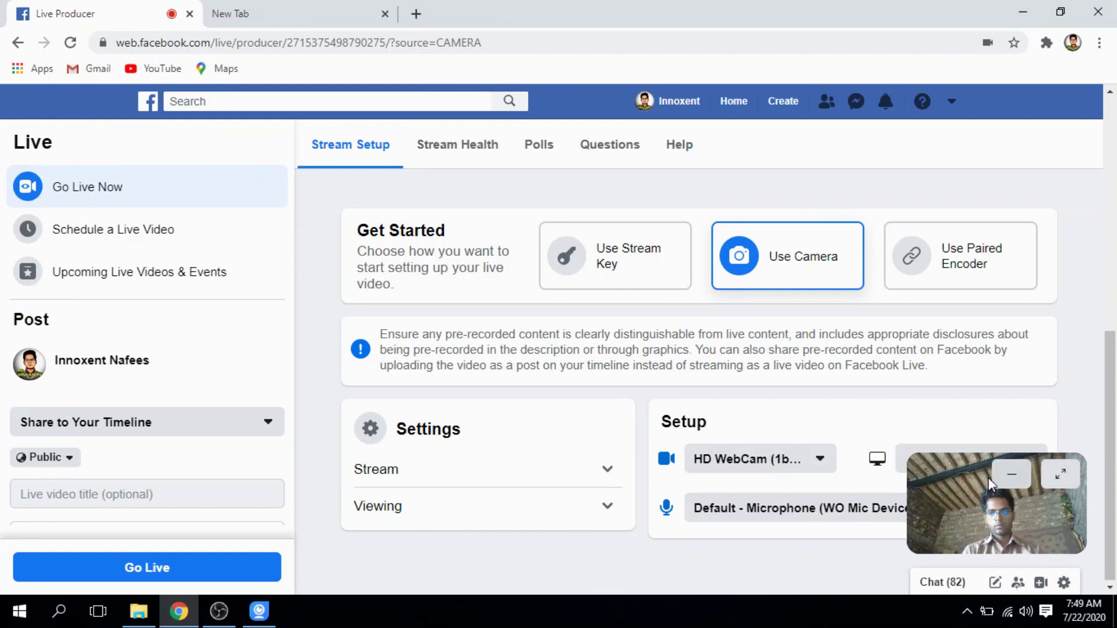
click(820, 460)
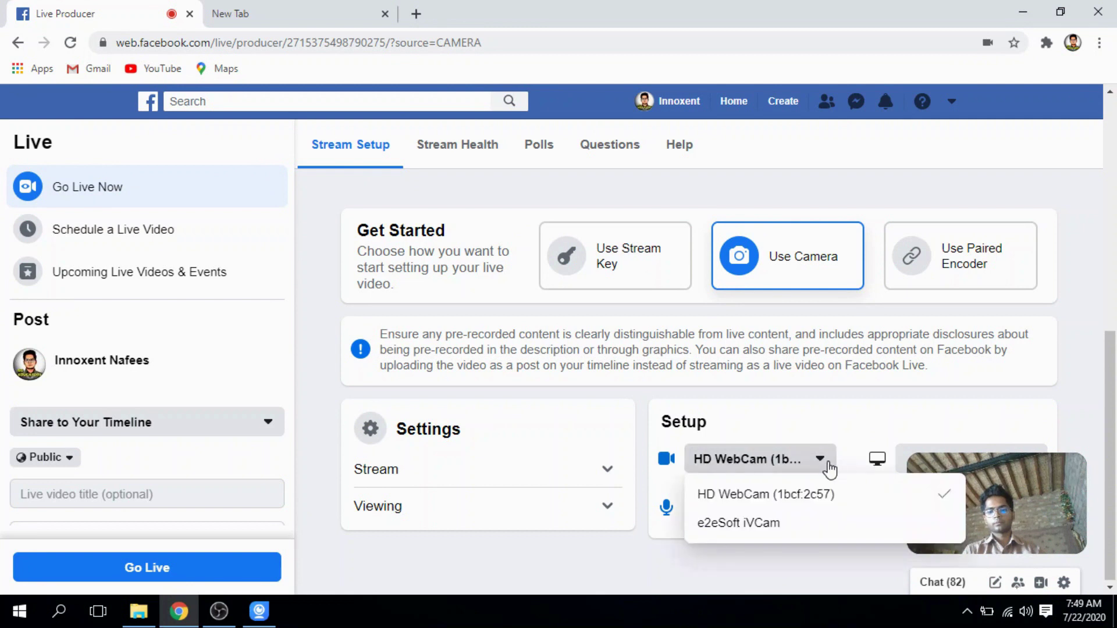
click(773, 524)
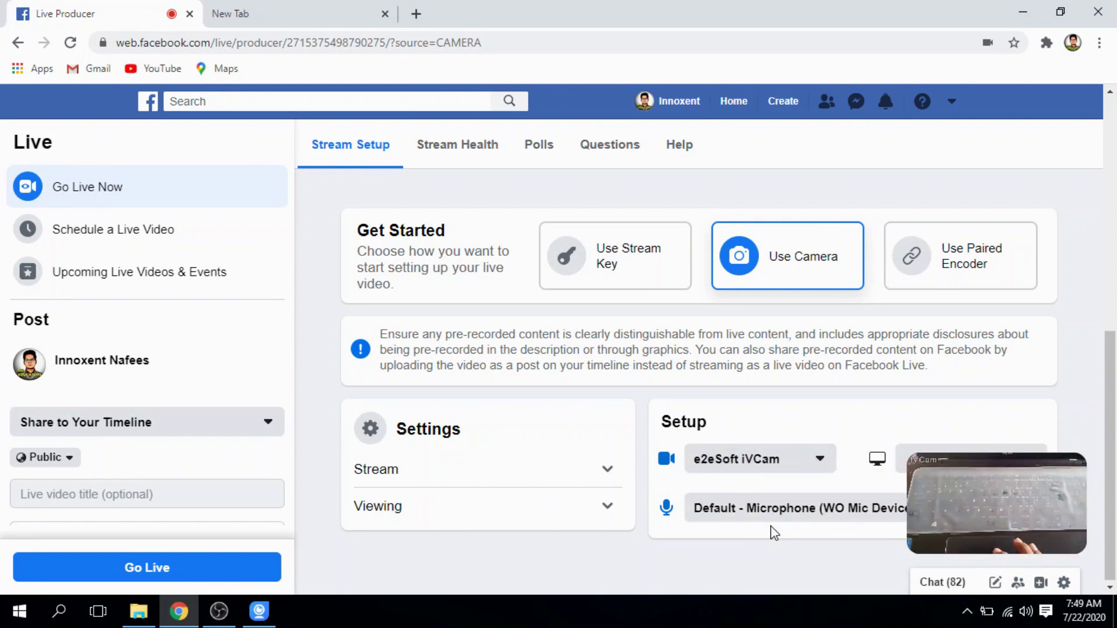
Switch the live video's camera to HD WebCam (1bcf:2c57) and back to e2eSoft iVCam.
click(793, 488)
click(798, 491)
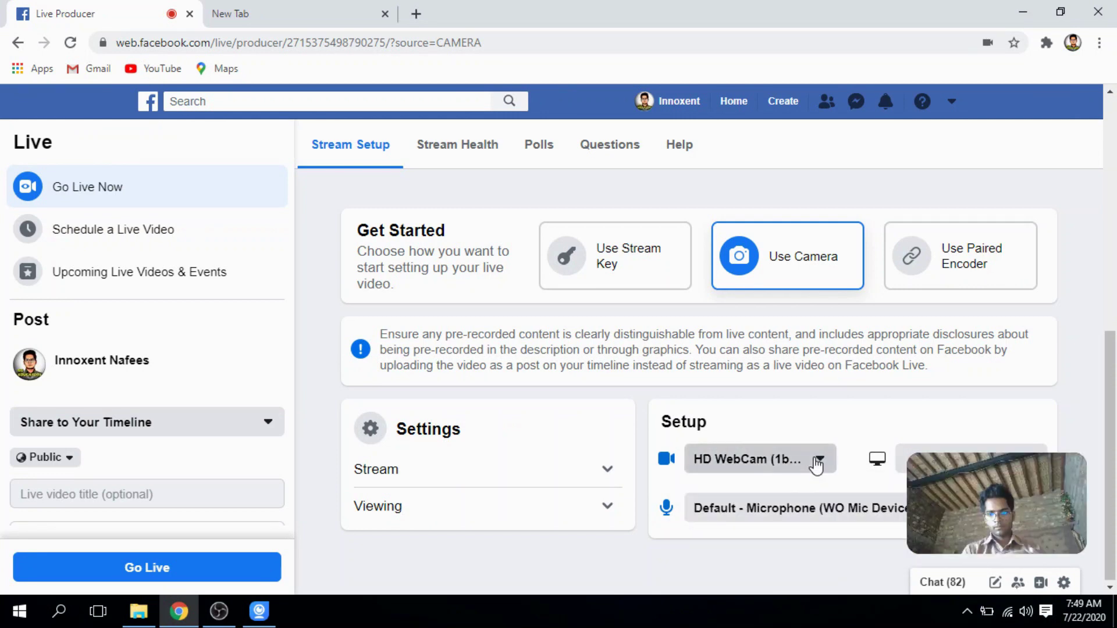
click(817, 463)
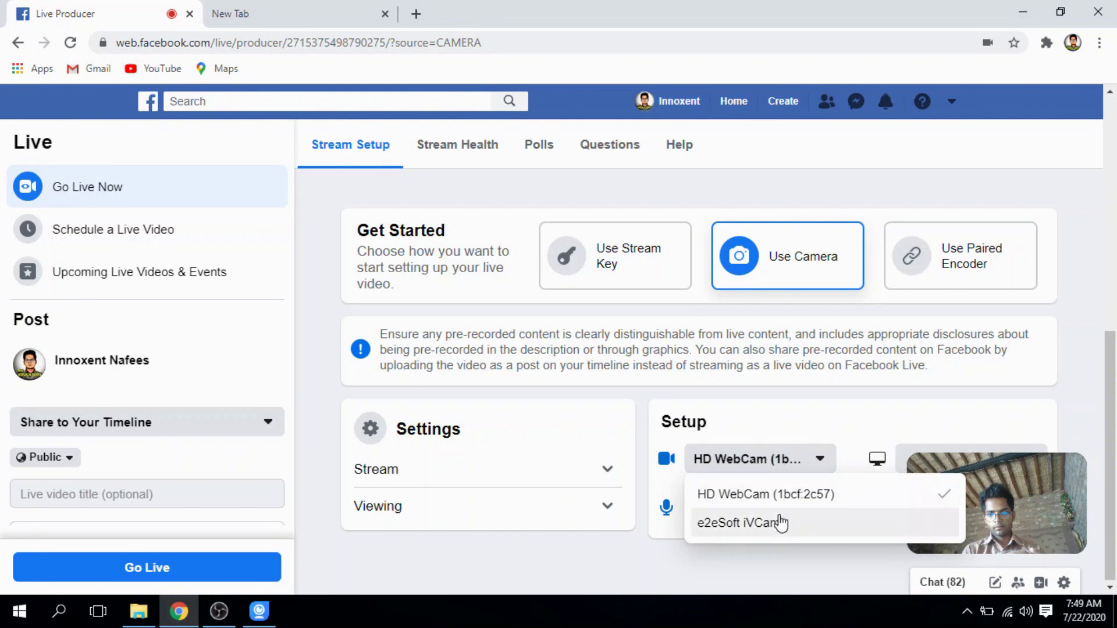
click(780, 522)
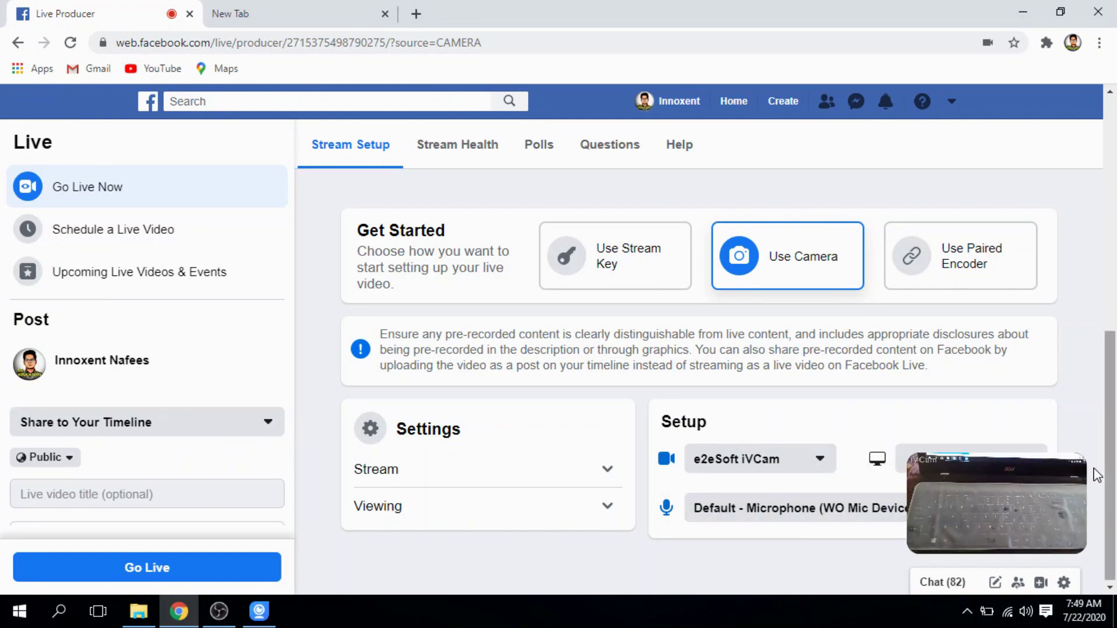
Choose Use Camera as the way to set up the live video and enlarge the camera preview.
click(827, 259)
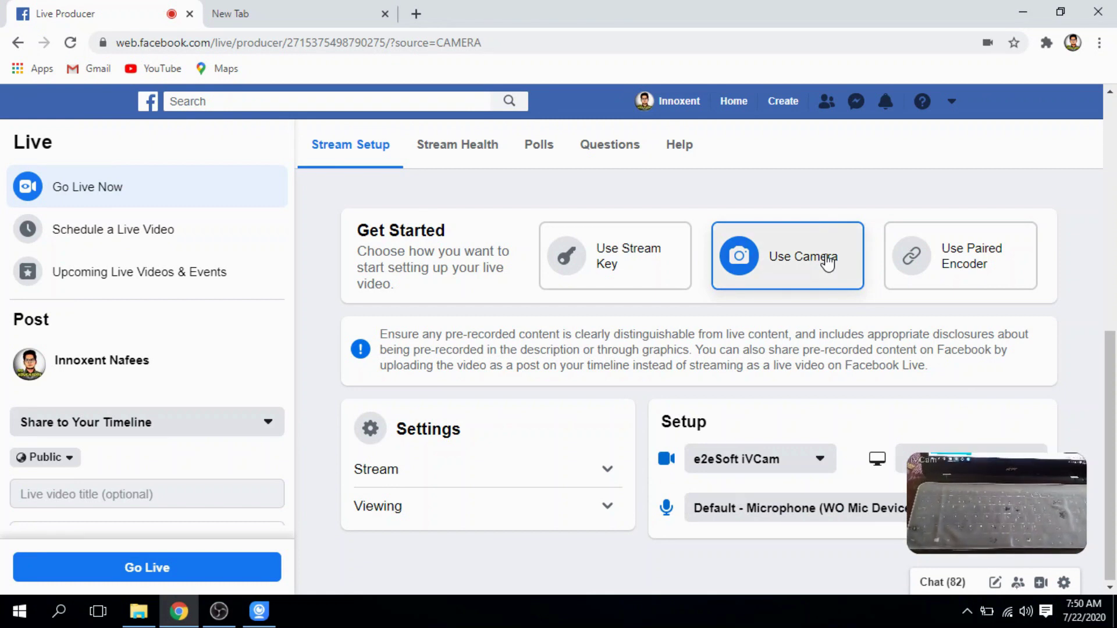
click(827, 262)
mouse_move(1007, 469)
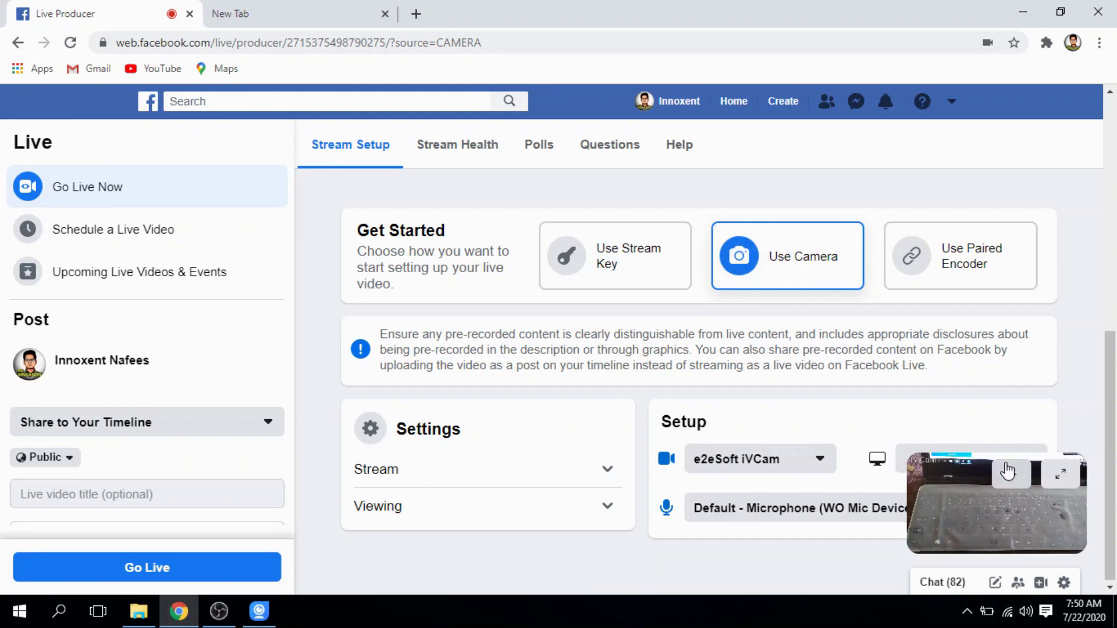
click(1065, 484)
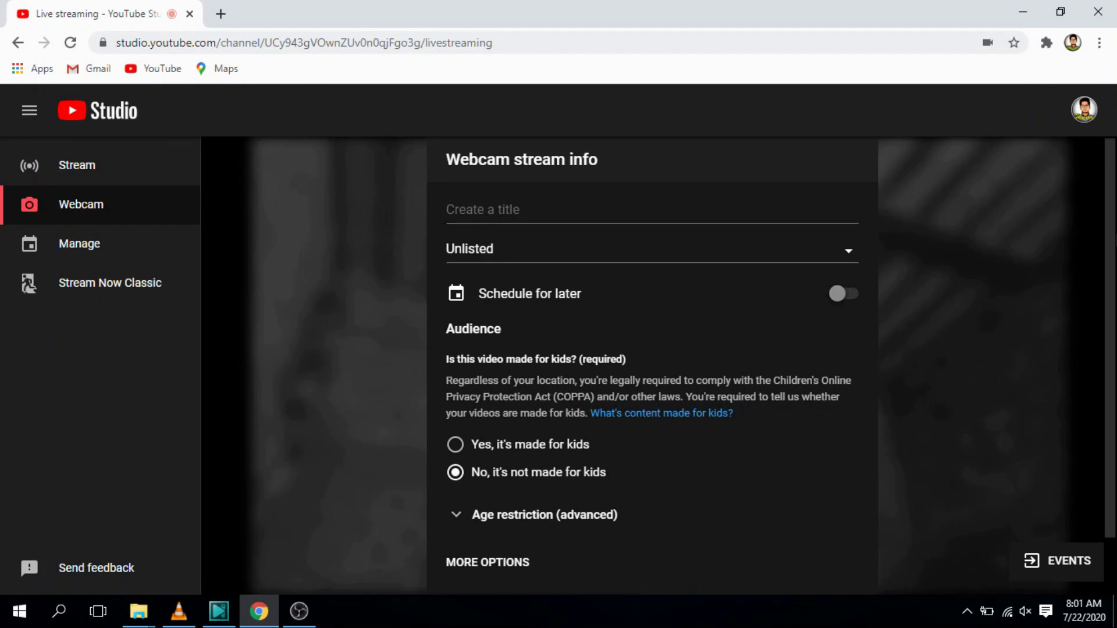
Reveal the additional options of the YouTube webcam stream and set its camera to e2eSoft iVCam.
scroll(820, 399, down, 1)
click(516, 502)
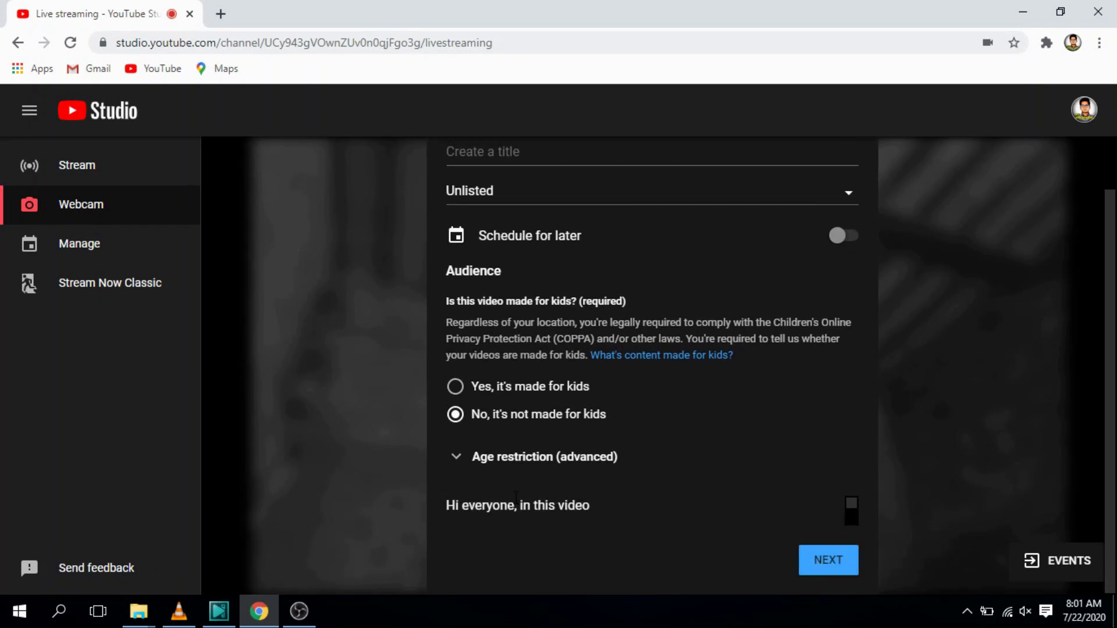
scroll(1111, 294, down, 5)
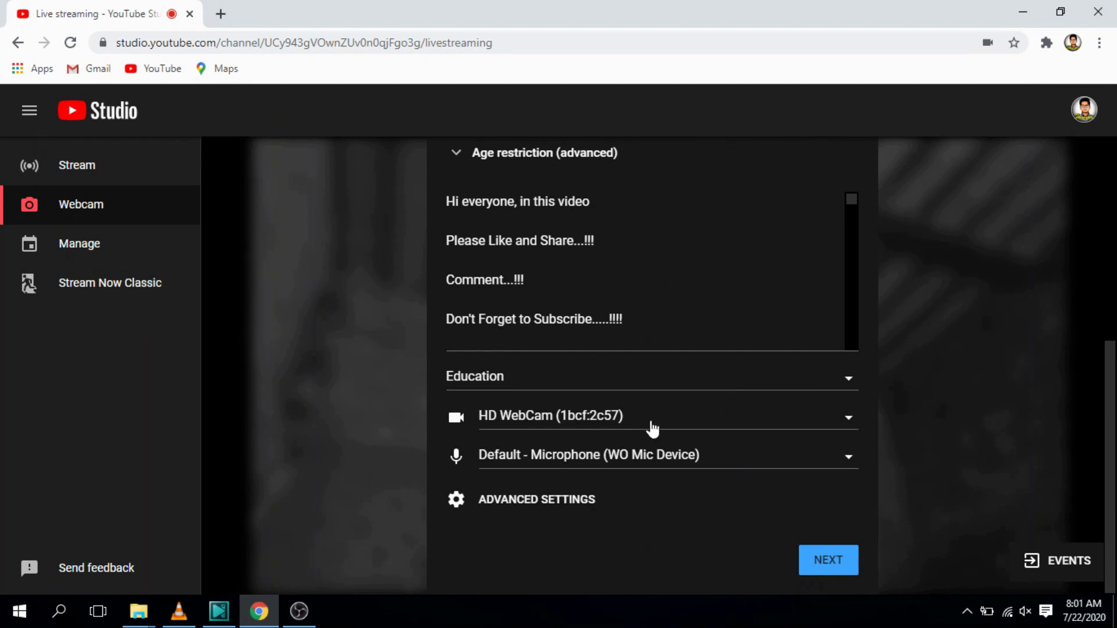
scroll(1114, 438, up, 6)
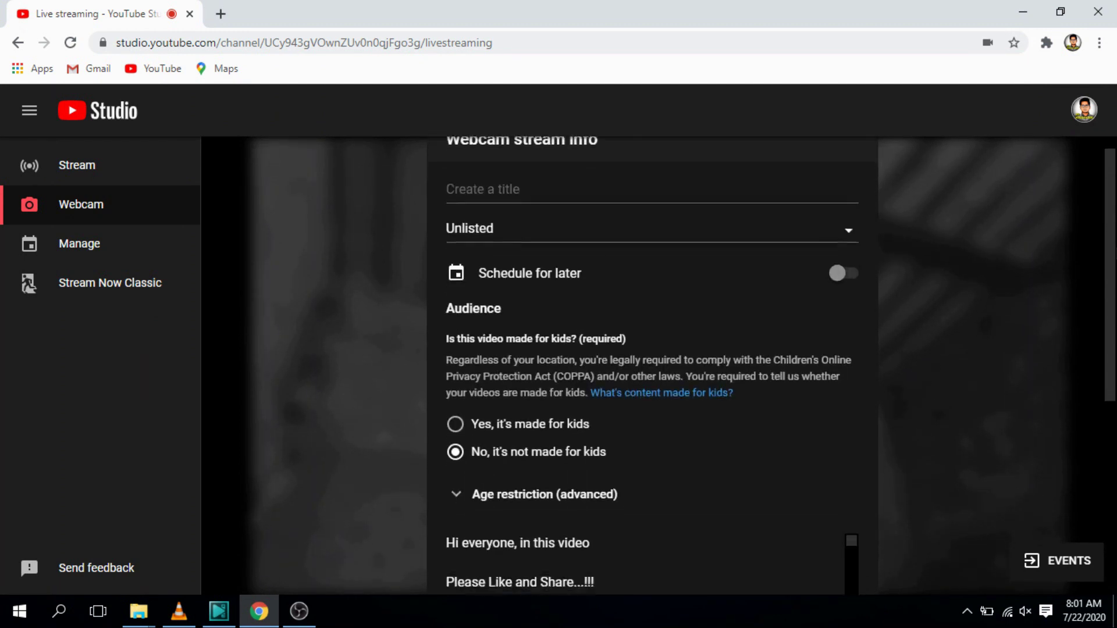
scroll(651, 366, down, 5)
scroll(764, 479, down, 1)
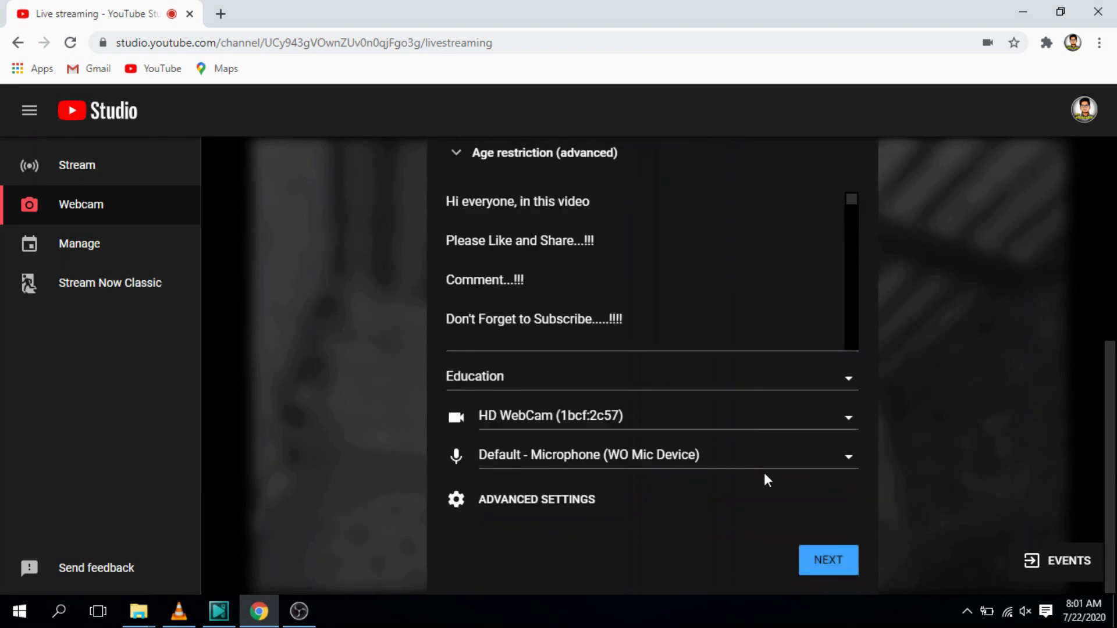
click(814, 427)
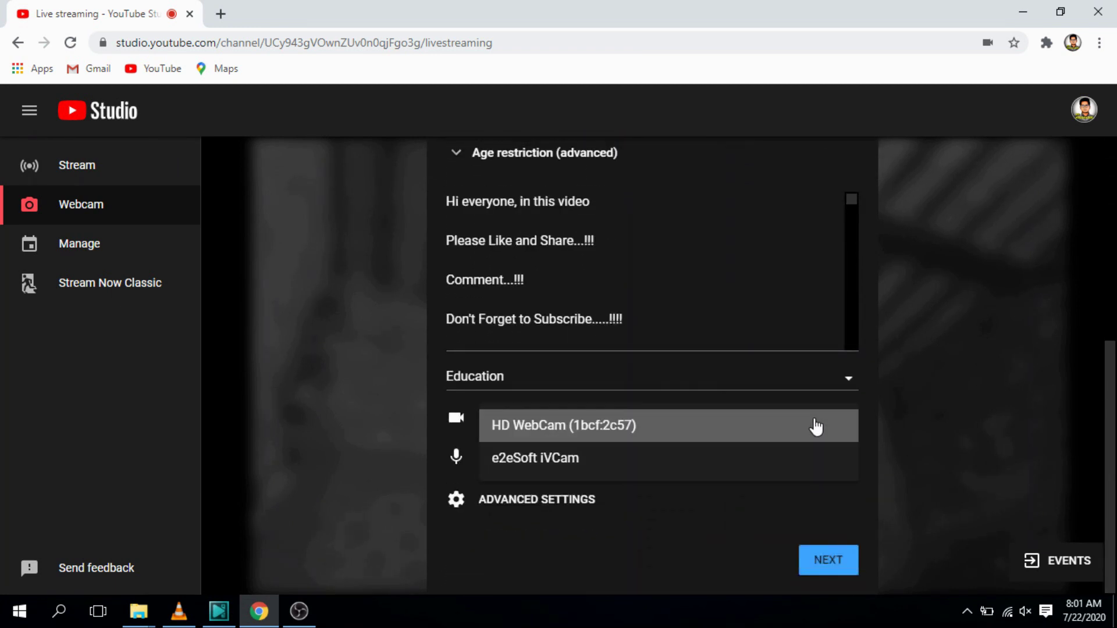
click(637, 469)
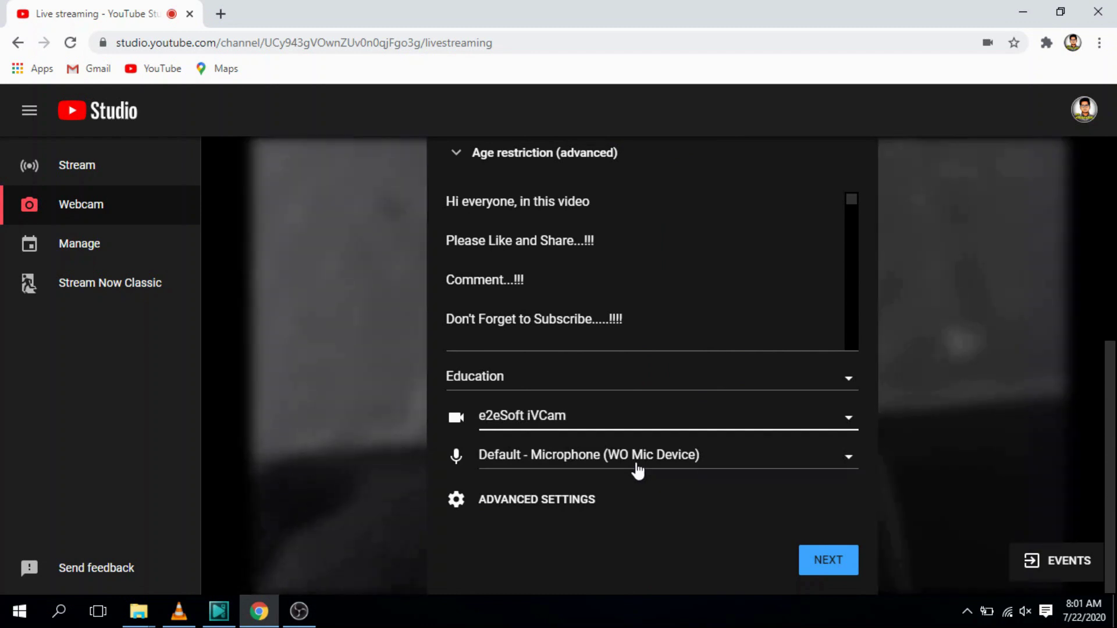